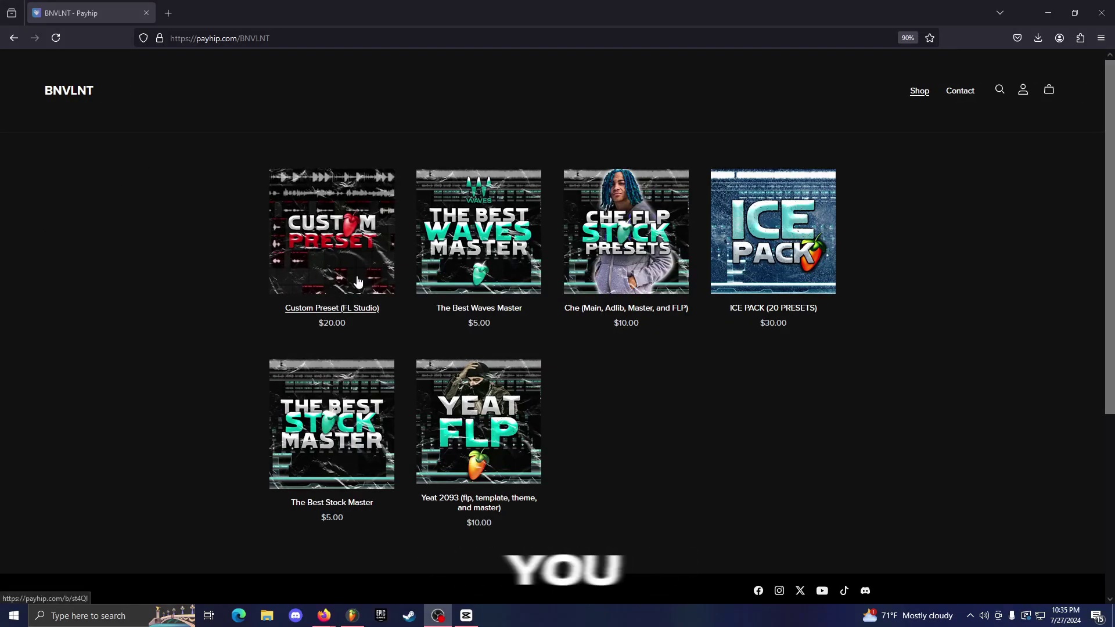
Add the Custom Preset (FL Studio) product to the Payhip cart and go to checkout
click(355, 277)
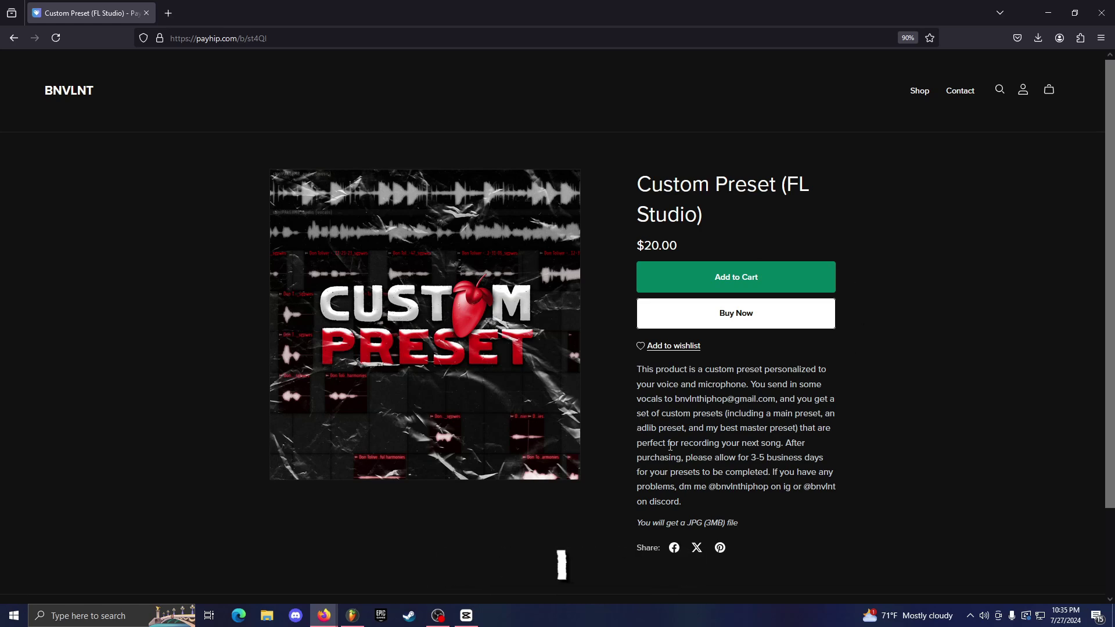
click(788, 284)
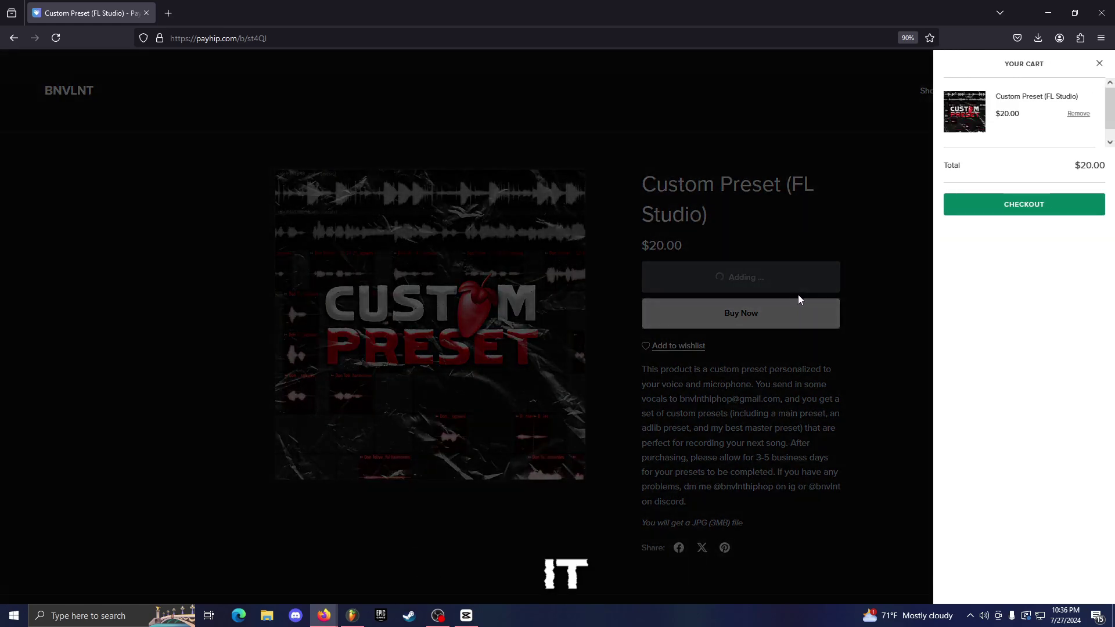
click(1078, 209)
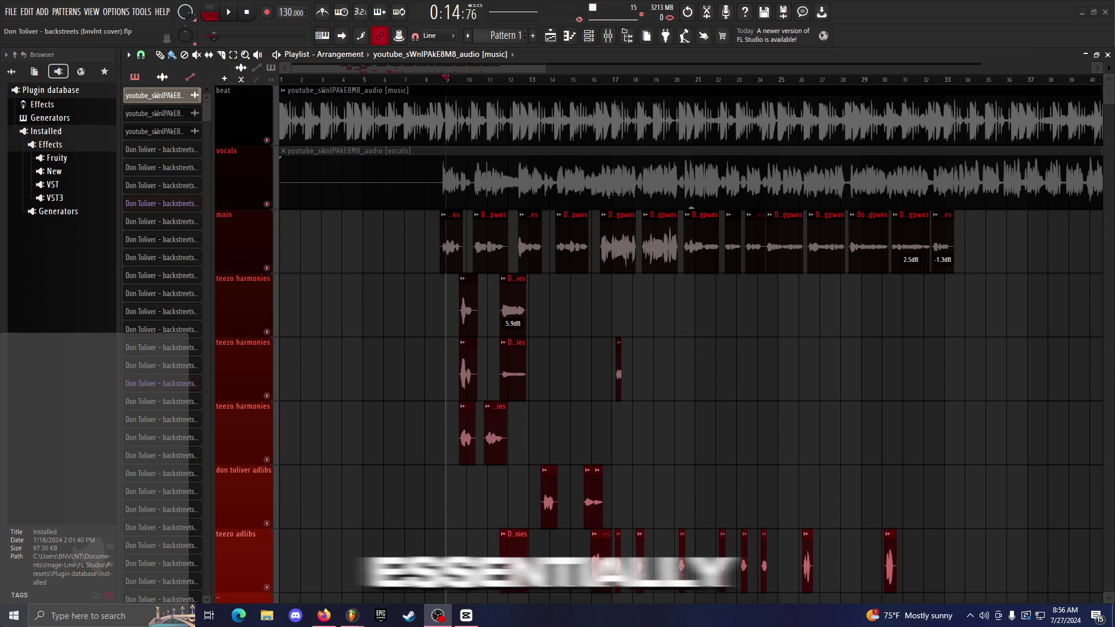
click(620, 36)
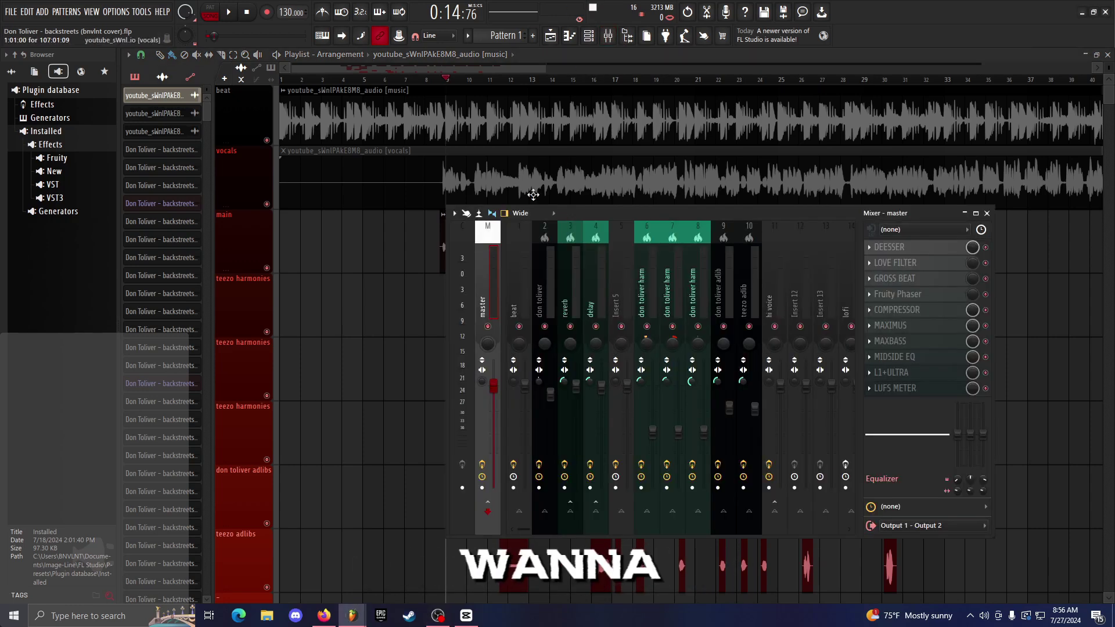
key(F9)
scroll(530, 368, up, 5)
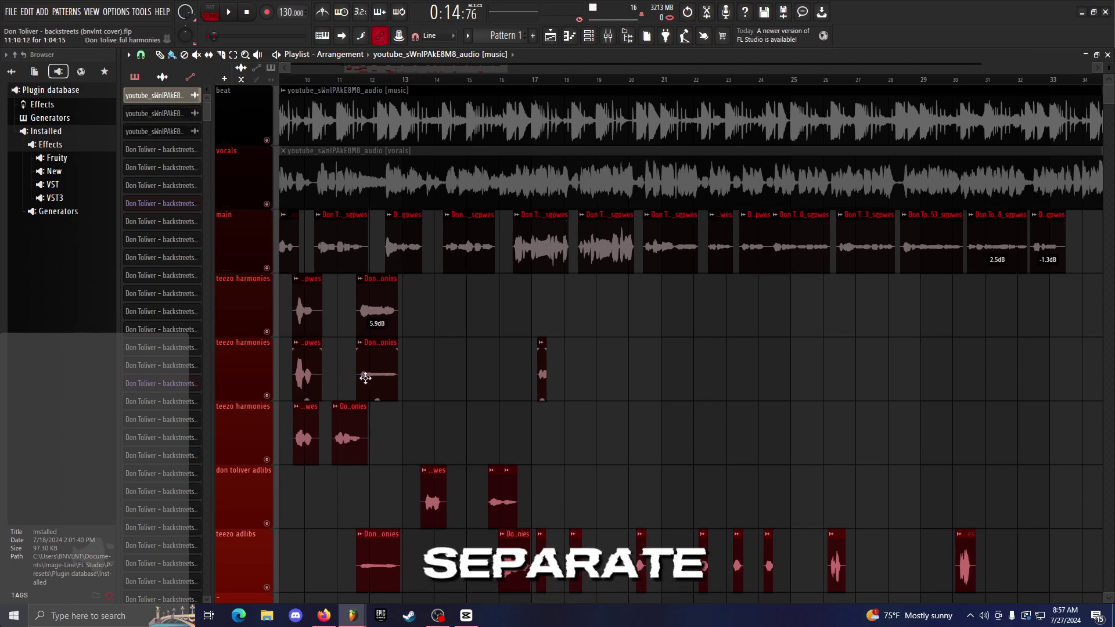
scroll(379, 338, up, 2)
scroll(372, 320, up, 1)
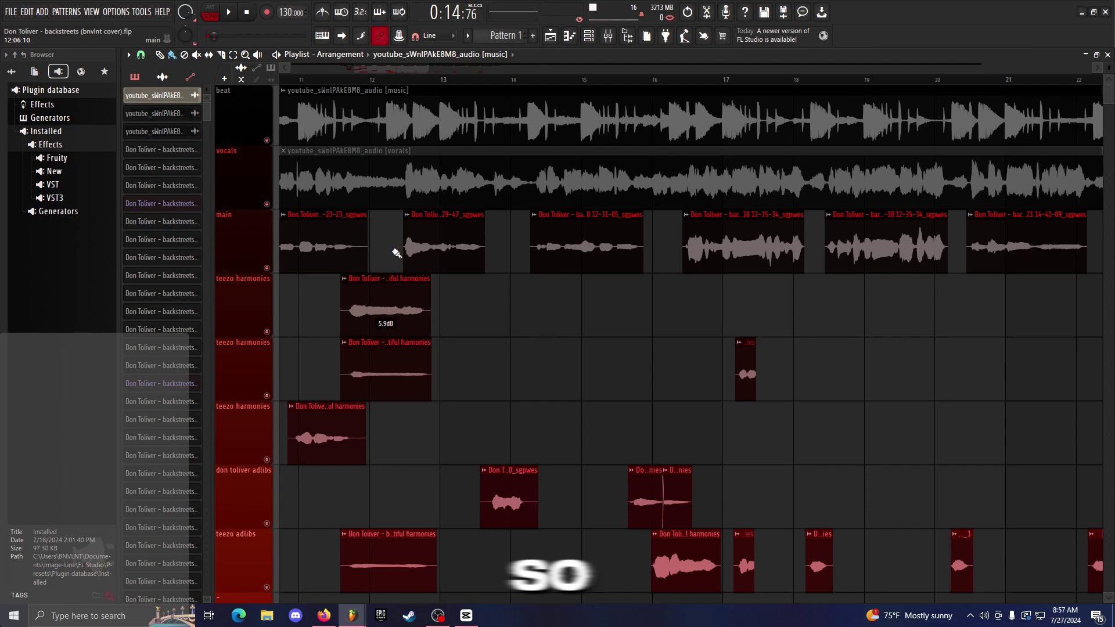
double_click(360, 236)
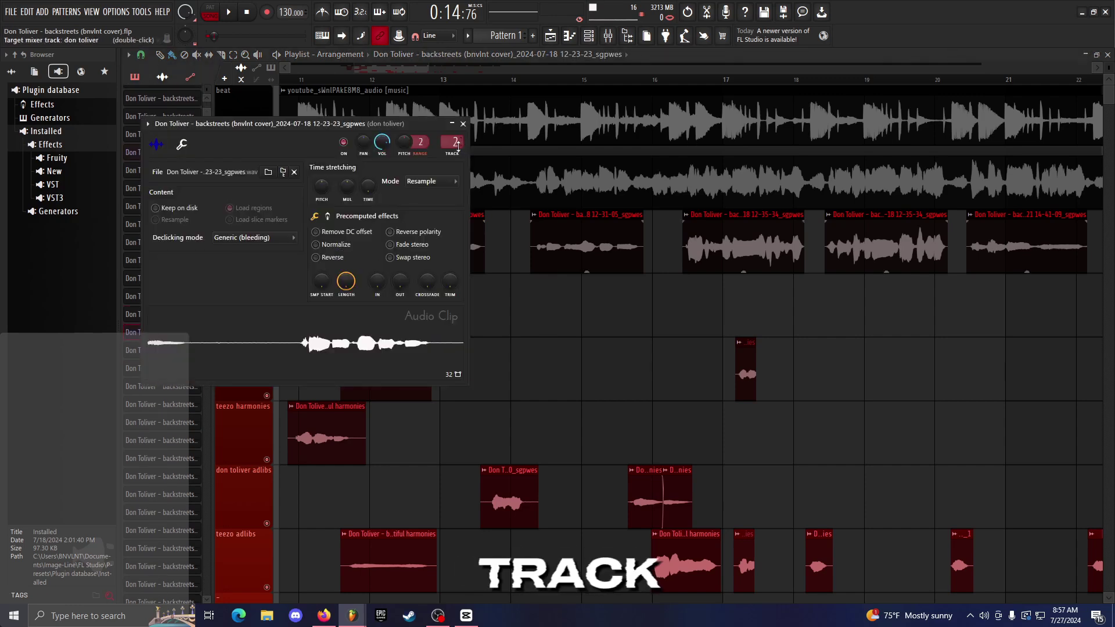
click(463, 123)
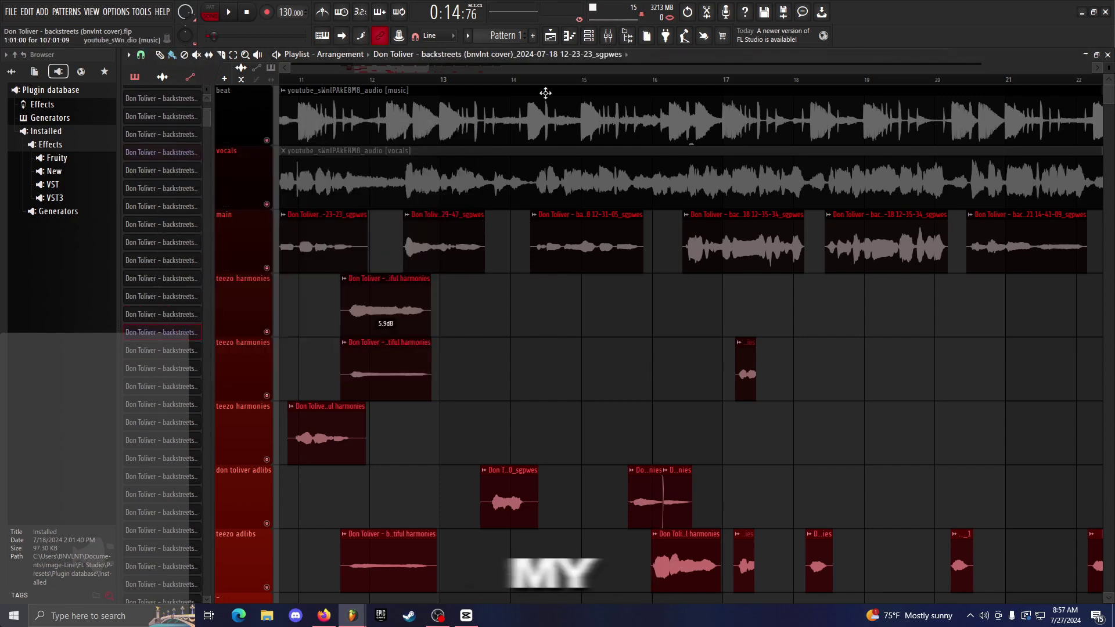
double_click(348, 324)
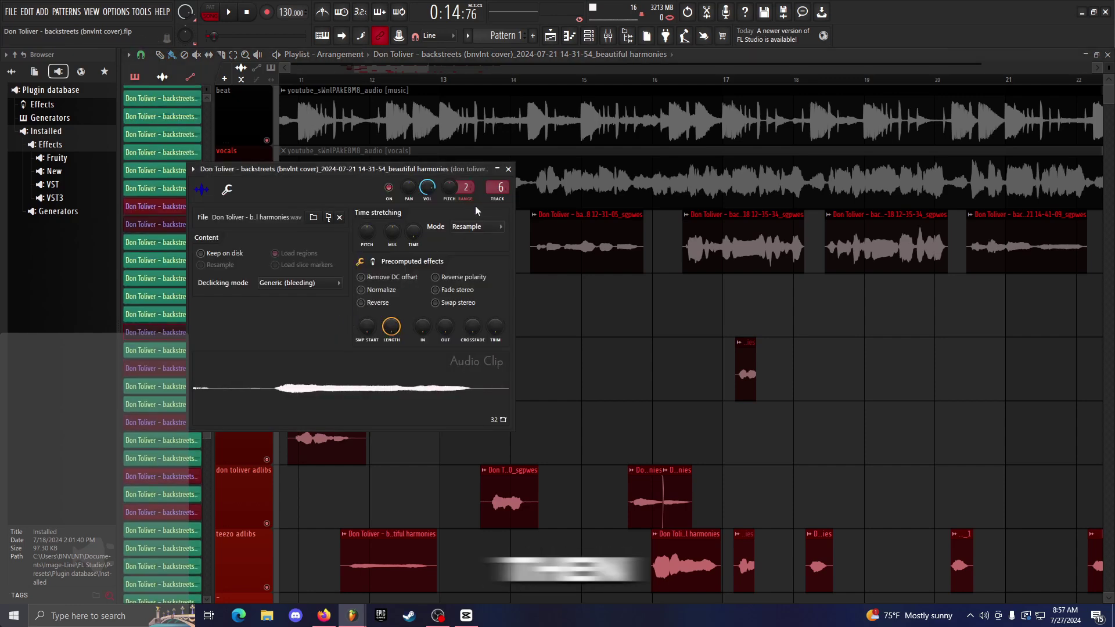
click(512, 174)
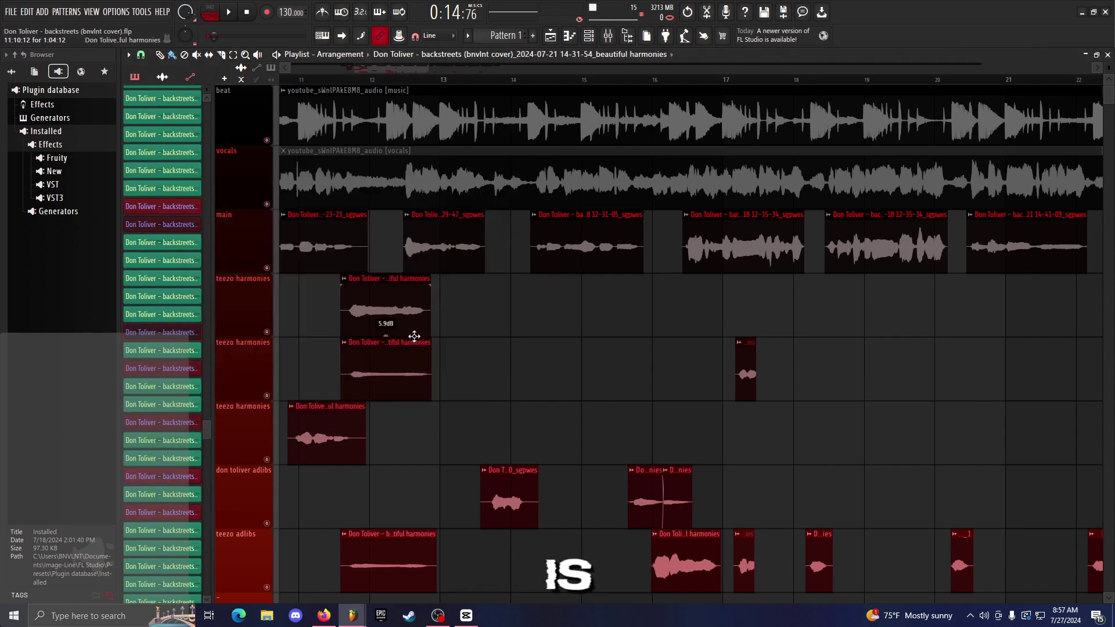
double_click(404, 357)
click(538, 199)
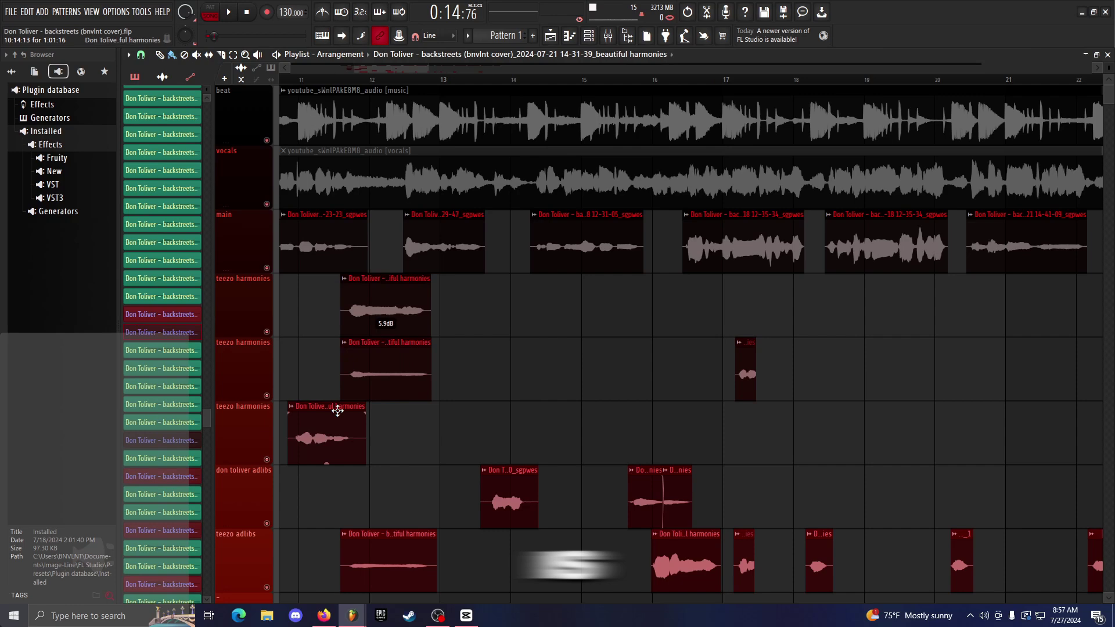
double_click(376, 354)
click(523, 184)
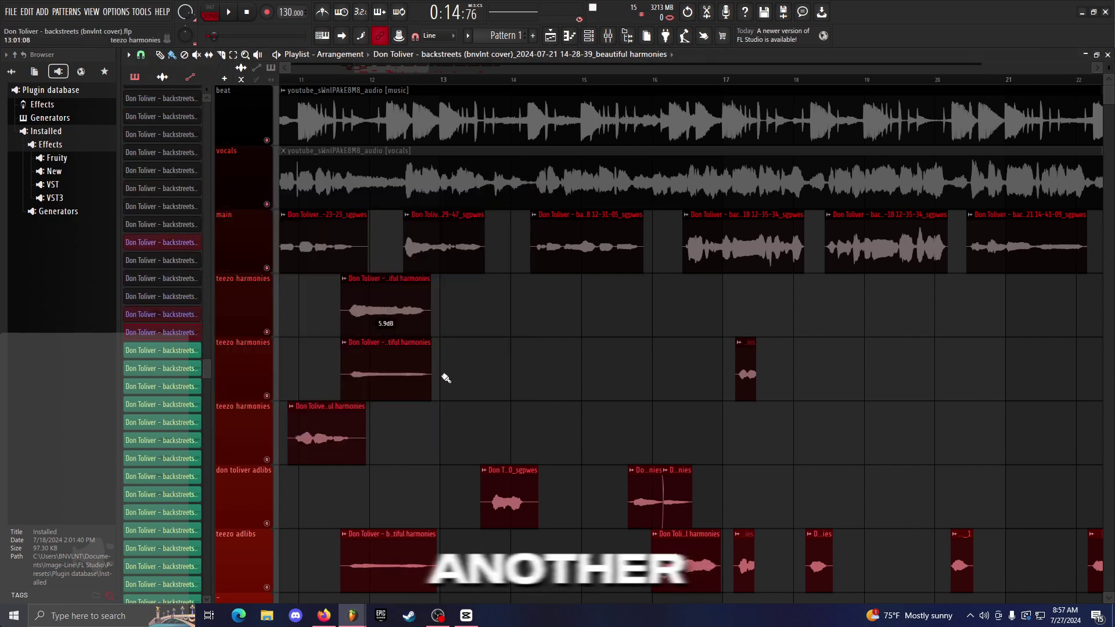
double_click(519, 498)
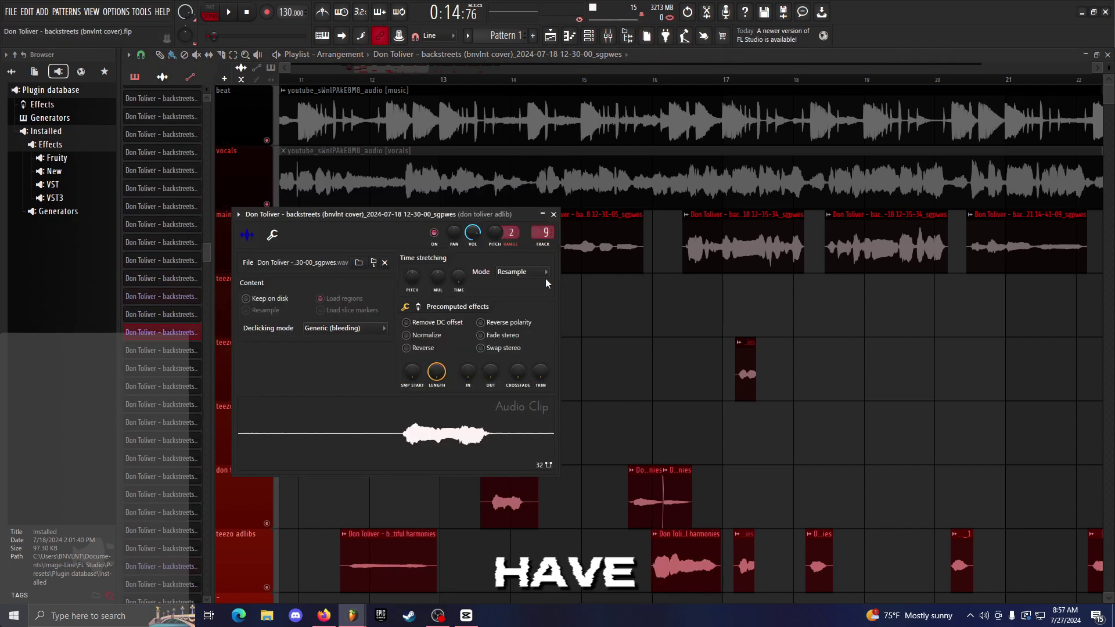
click(549, 221)
click(399, 537)
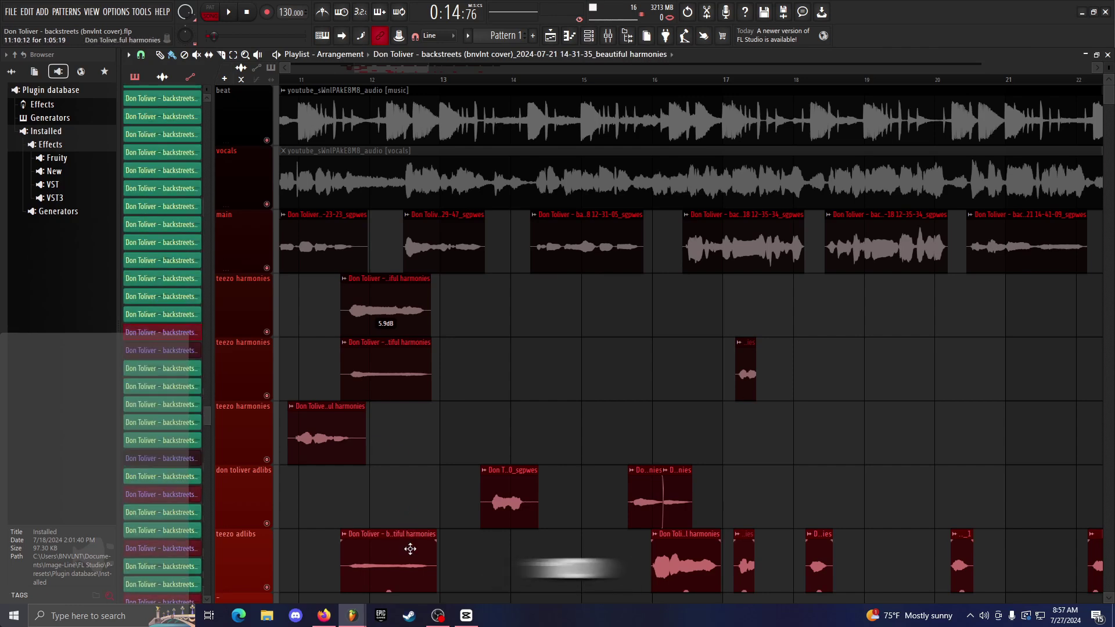
double_click(405, 542)
click(524, 184)
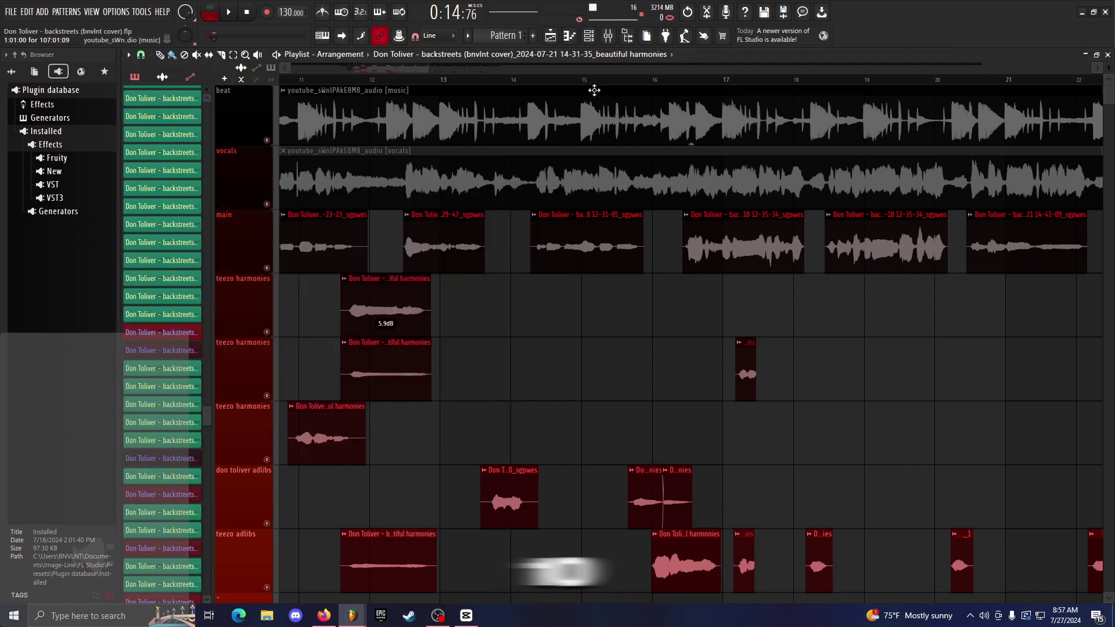
click(607, 36)
click(608, 35)
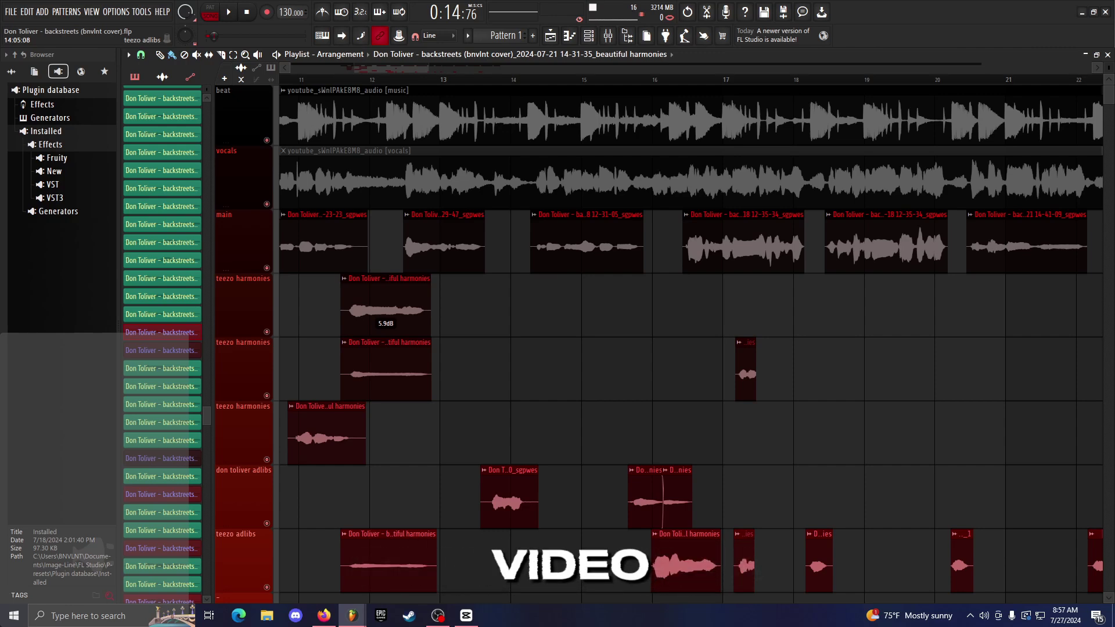
In the mixer, bypass the beat insert's effects and reselect the don toliver insert
key(F9)
click(544, 317)
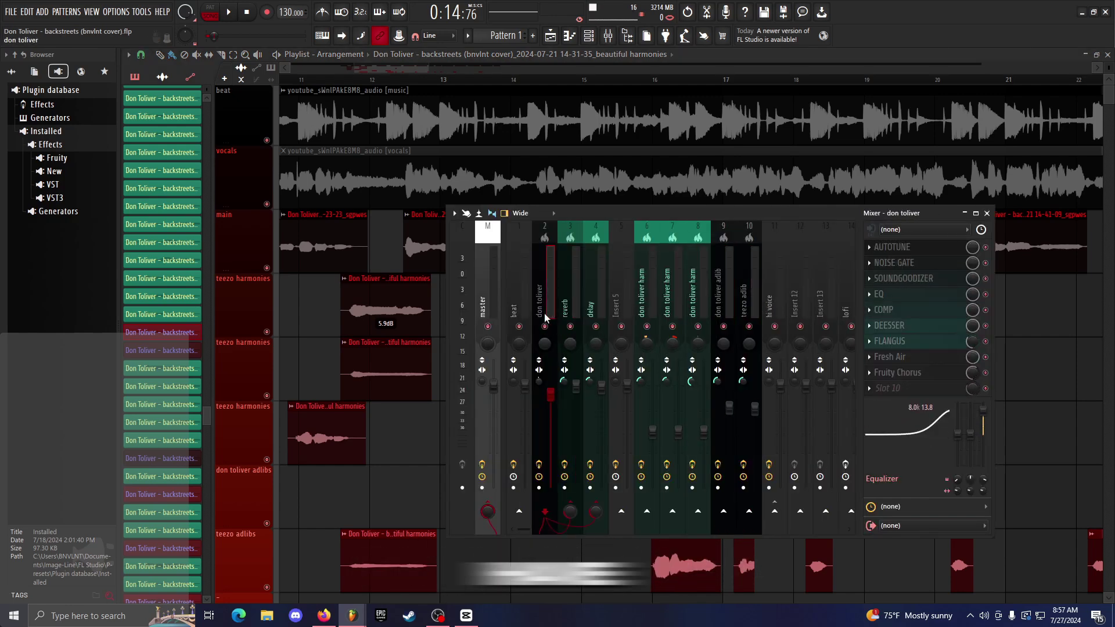
click(588, 313)
click(535, 314)
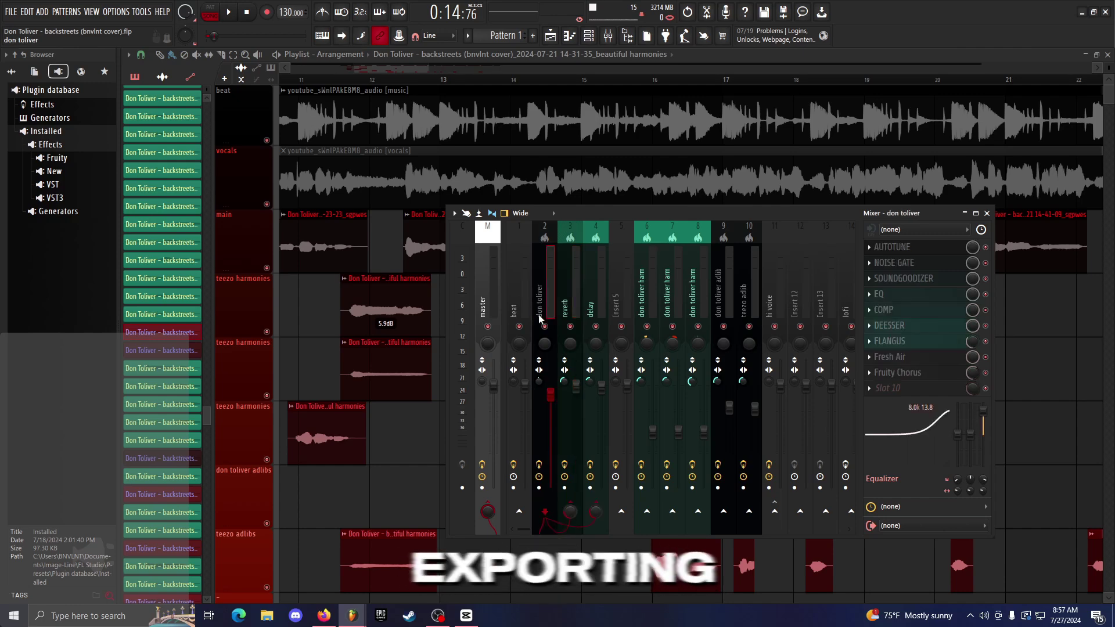
Turn off effects on inserts 2, 3, 4, 6 through 10 and the hi voice insert
click(538, 465)
click(564, 465)
click(590, 465)
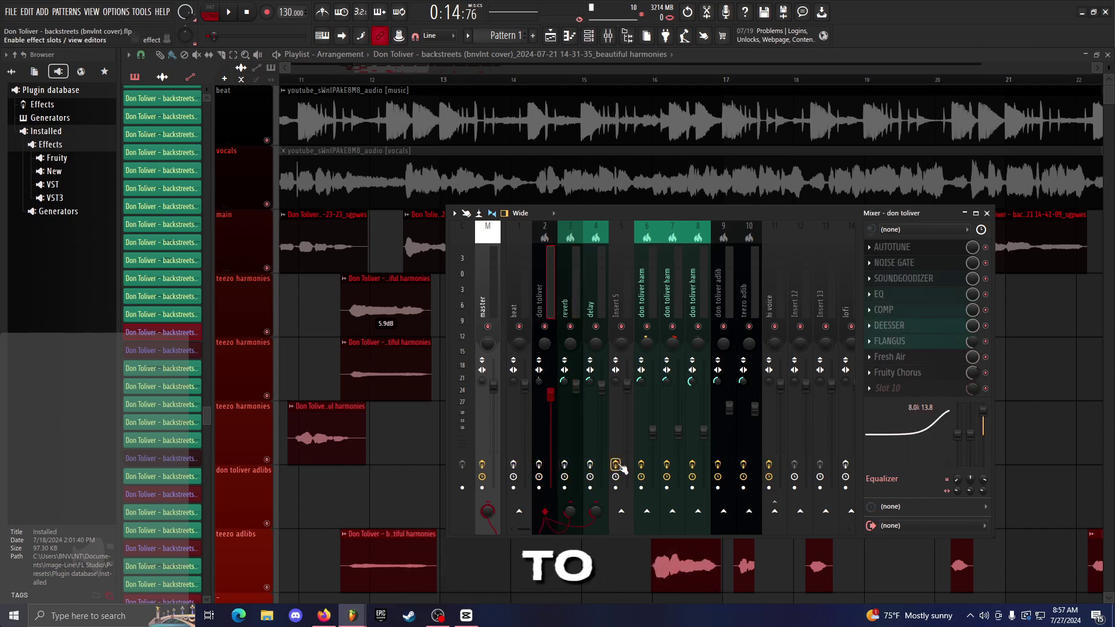
click(641, 465)
click(667, 464)
click(692, 465)
click(718, 465)
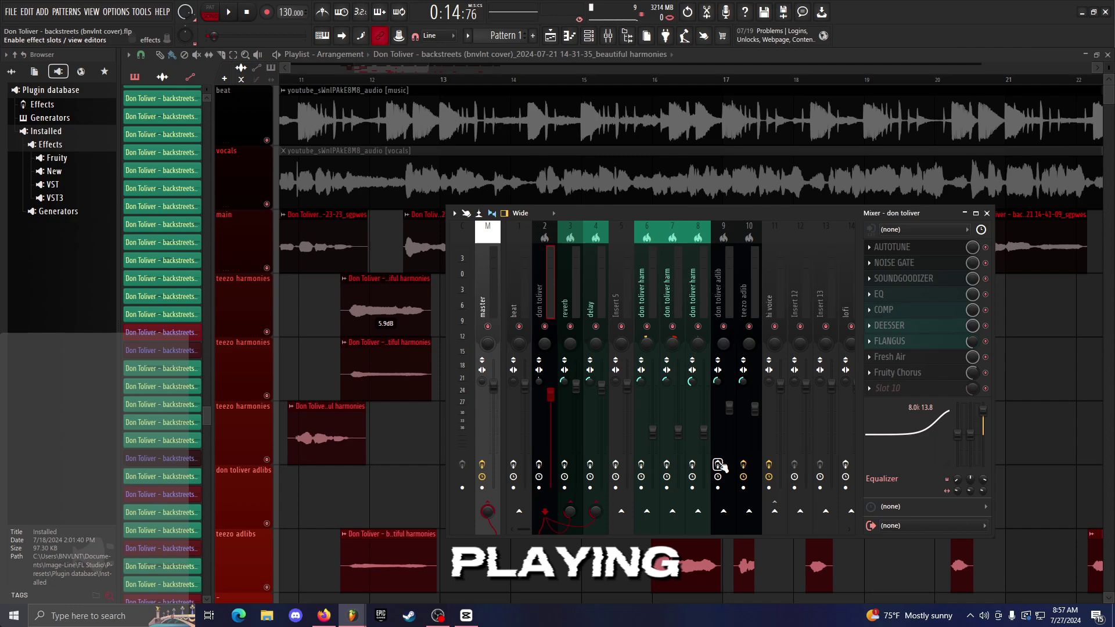
click(744, 464)
click(769, 464)
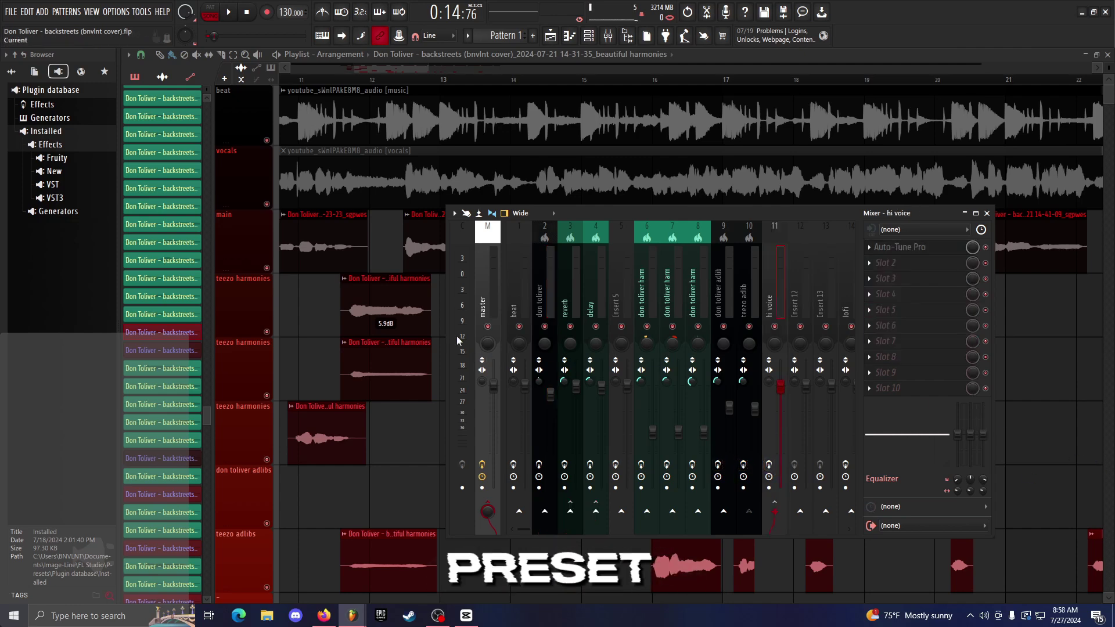
Solo the don toliver insert and disconnect its reverb and delay sends
click(551, 296)
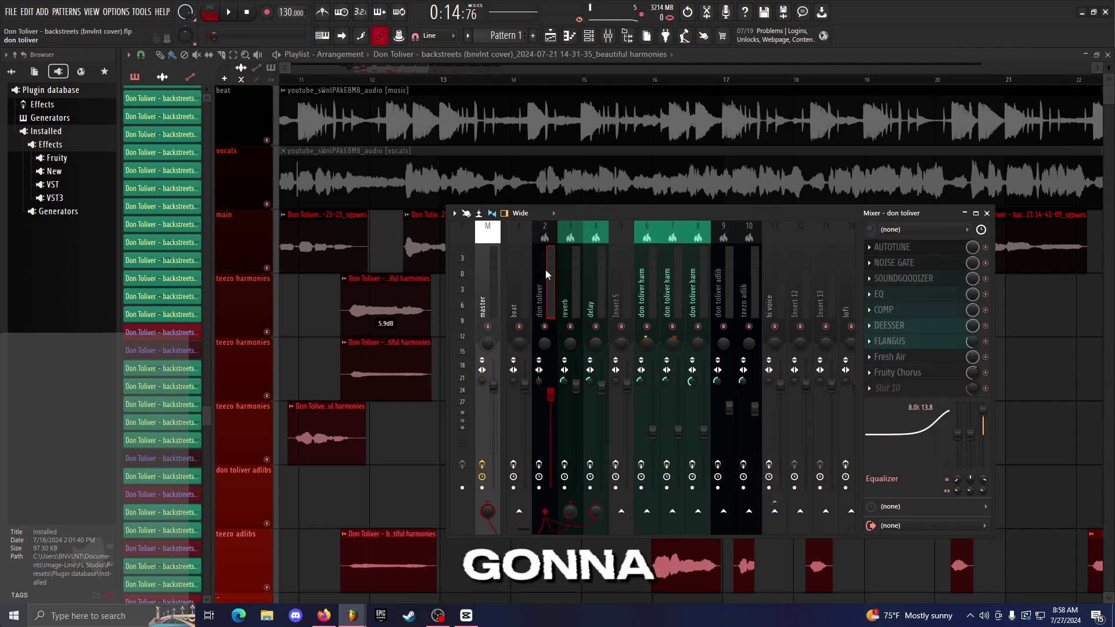
right_click(545, 326)
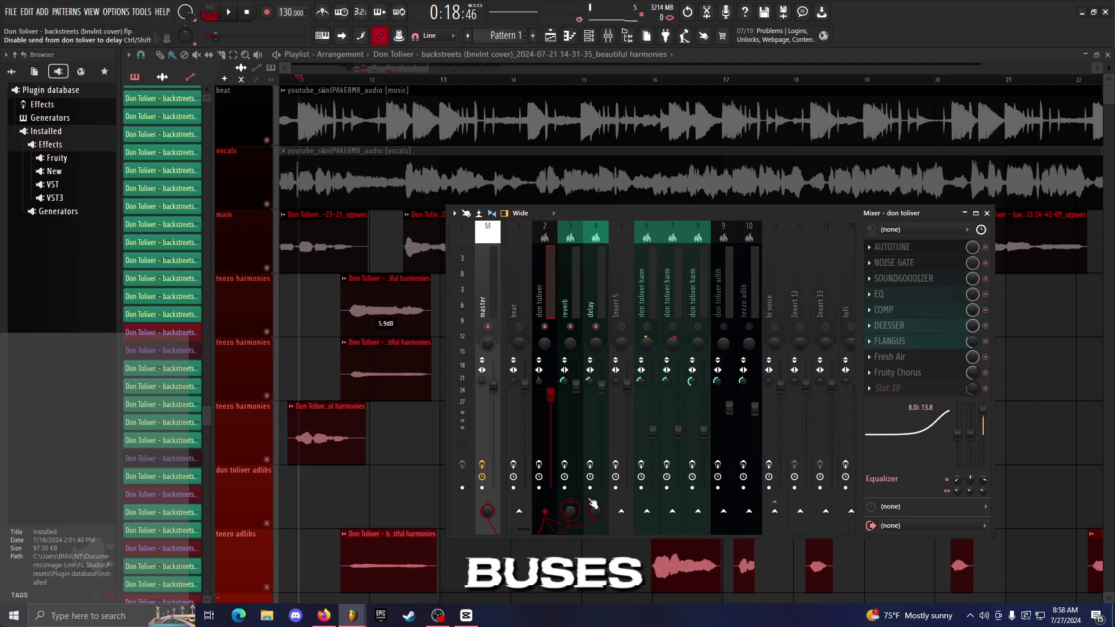
click(574, 503)
click(577, 502)
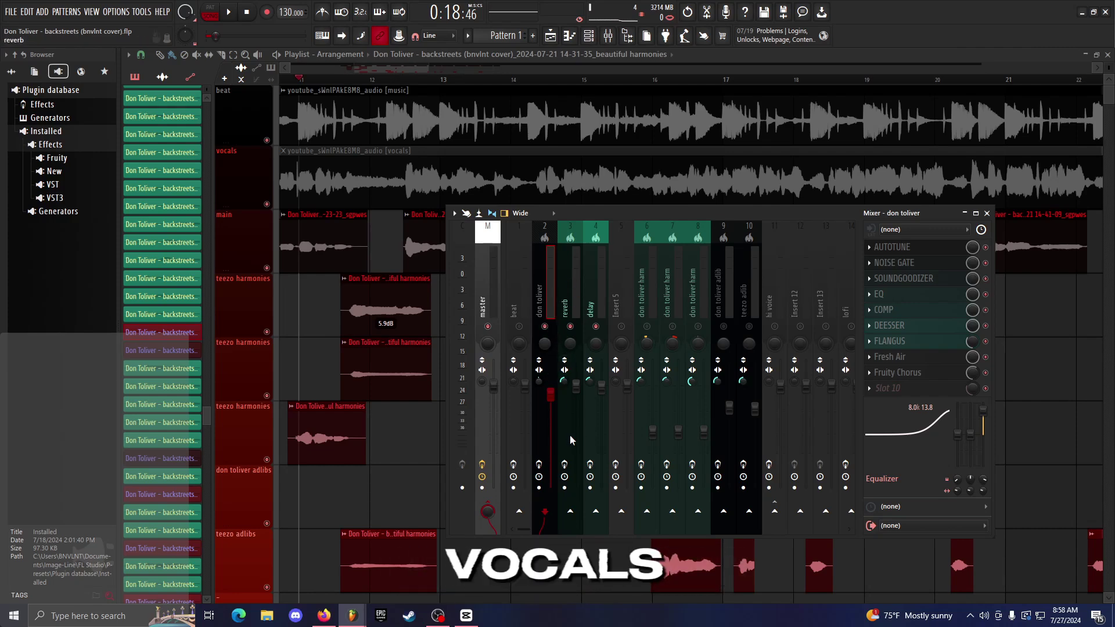
Inspect the don toliver insert's effect chain and glance at the File menu's export options
double_click(366, 129)
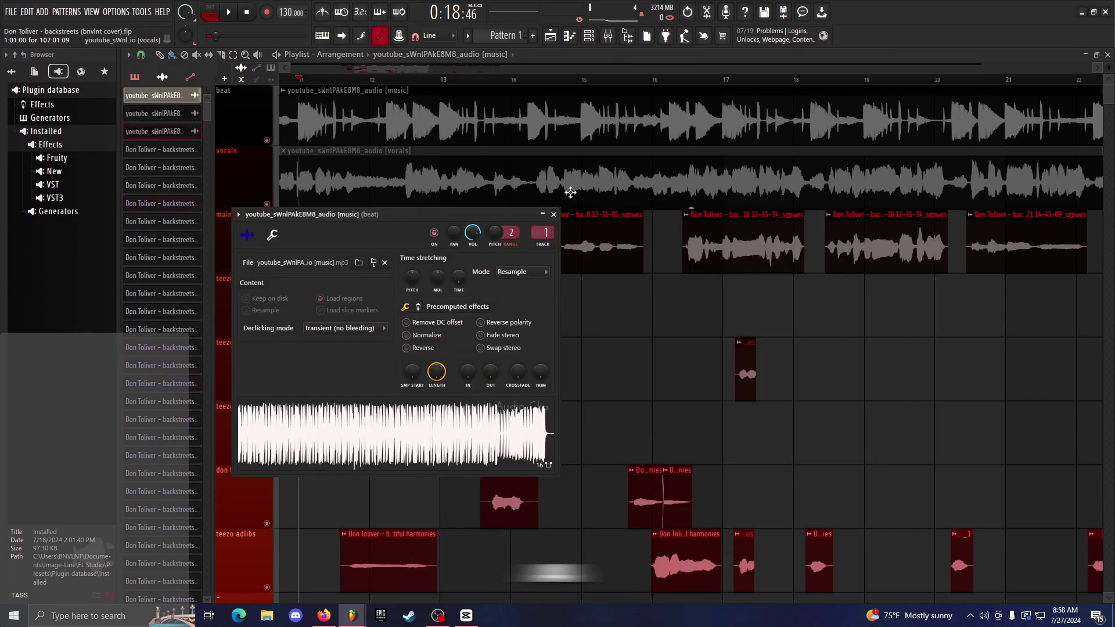
click(555, 215)
key(F9)
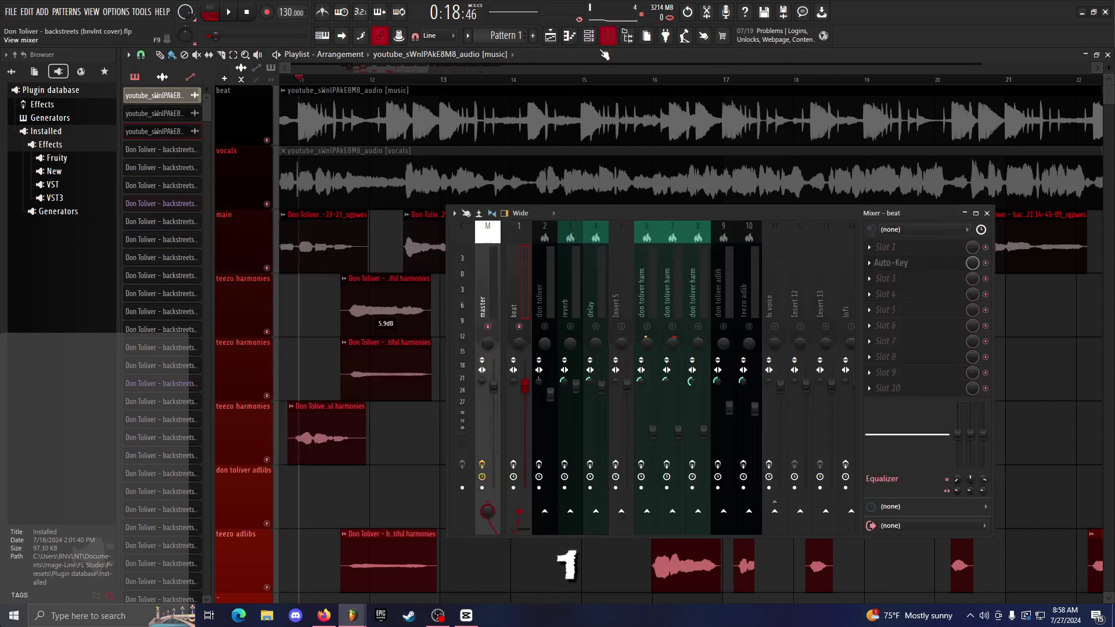
click(544, 298)
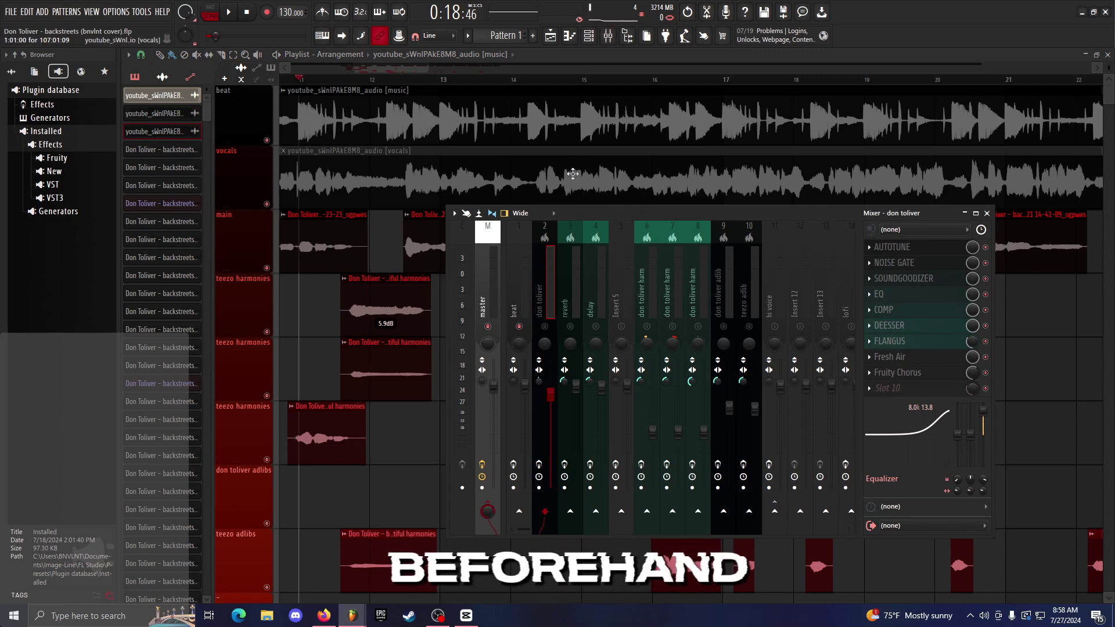
click(13, 15)
mouse_move(41, 133)
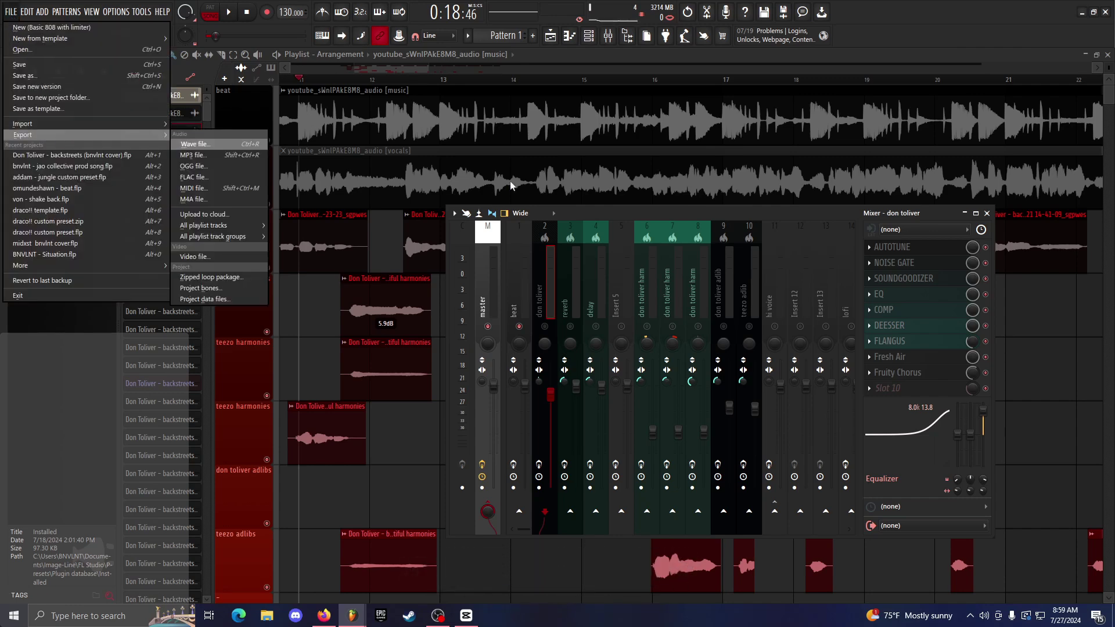
click(625, 210)
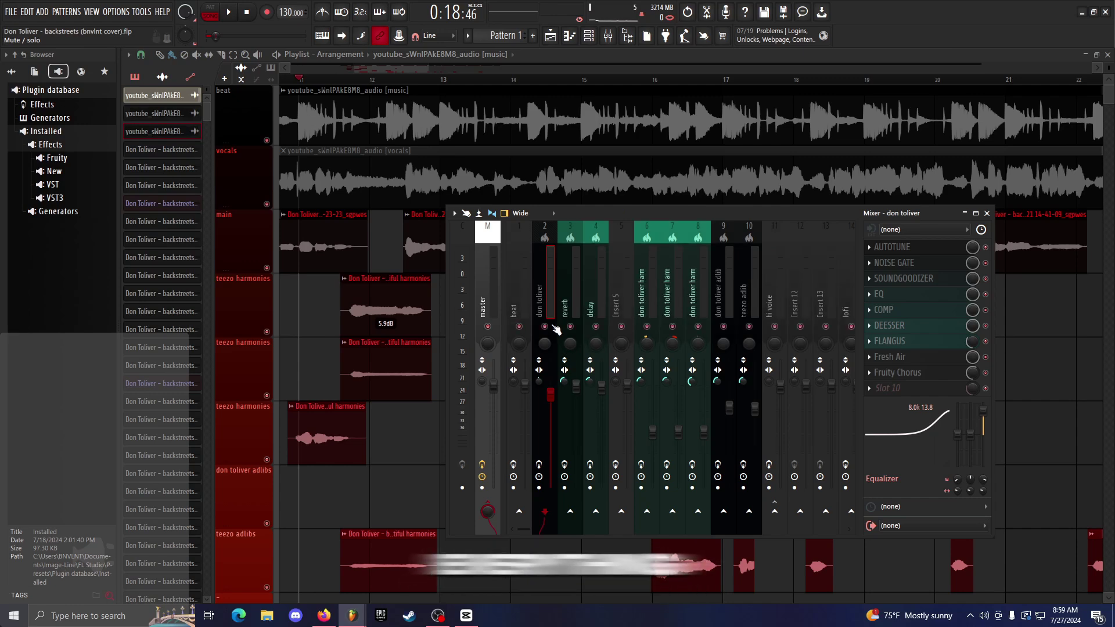
Check the harm and beat inserts' effects, close the mixer, and briefly preview the arrangement
click(668, 290)
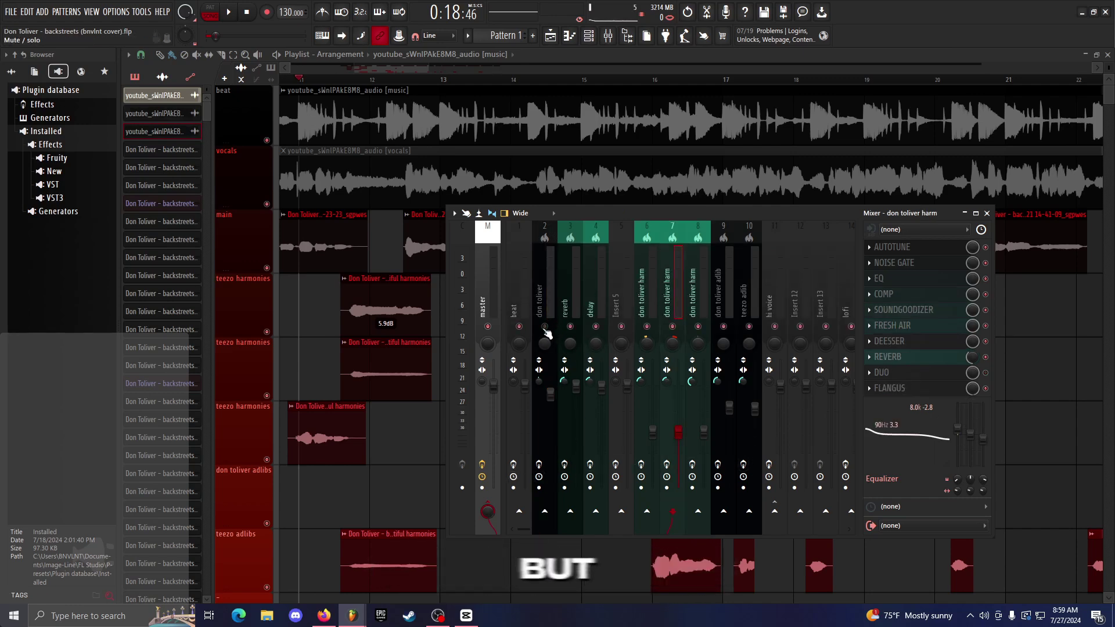
click(516, 296)
key(F9)
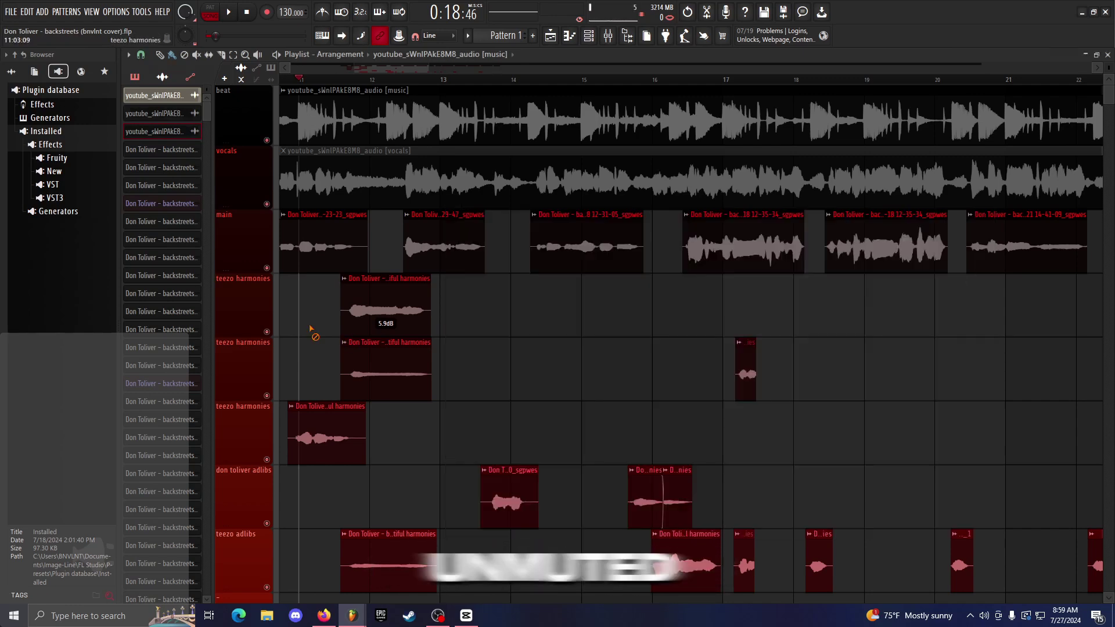
key(space)
scroll(392, 385, down, 2)
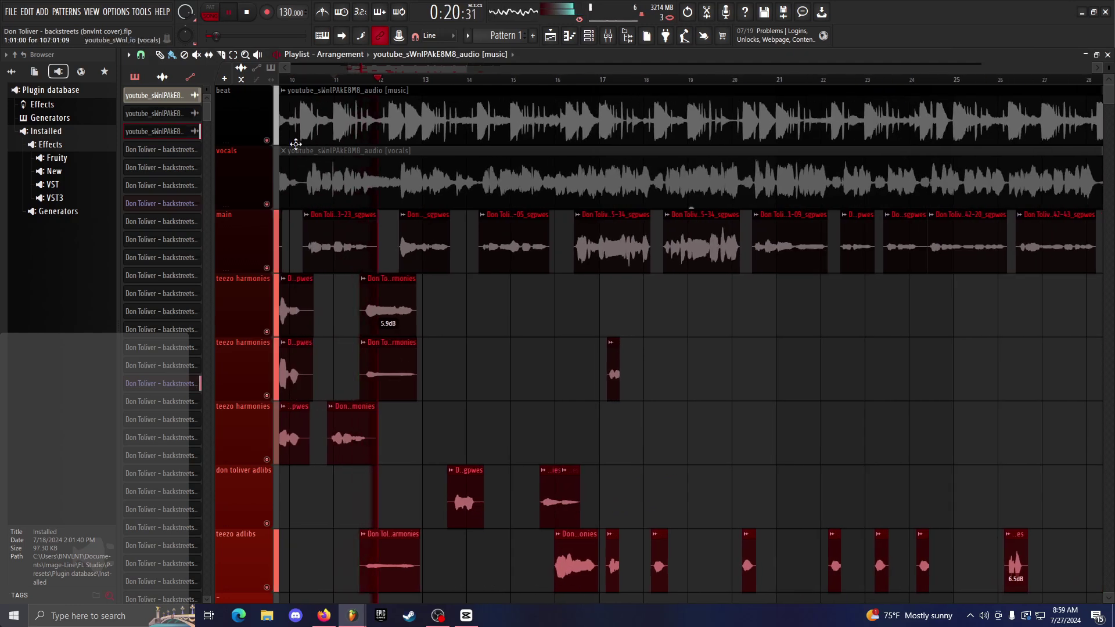
key(space)
Export the song as a WAV file with ' stems' appended to the name and Split mixer tracks enabled
click(9, 12)
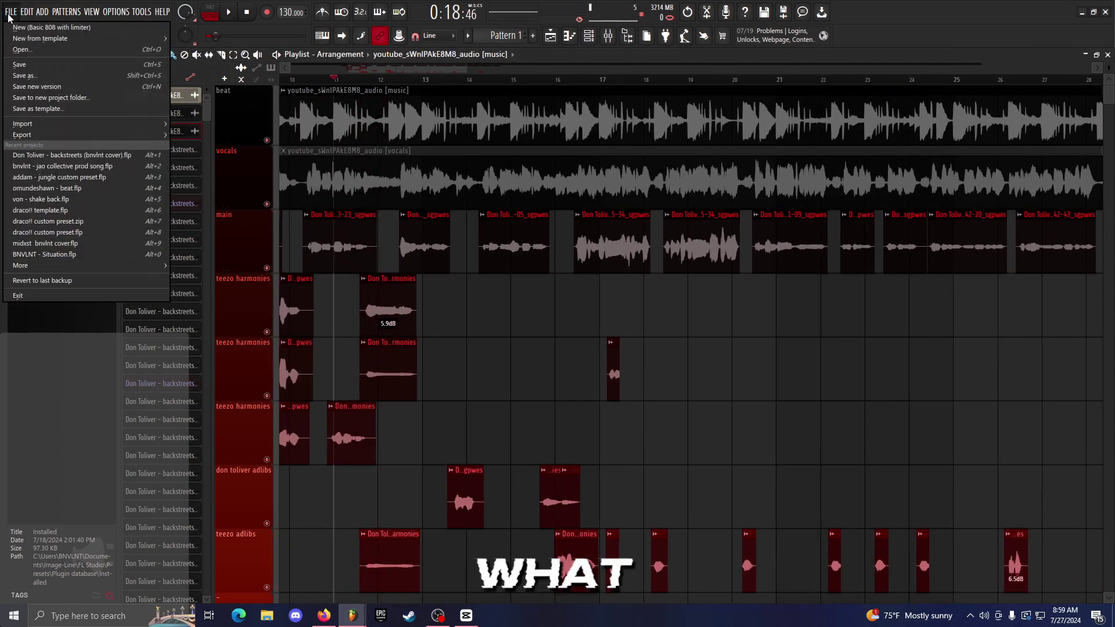
mouse_move(53, 136)
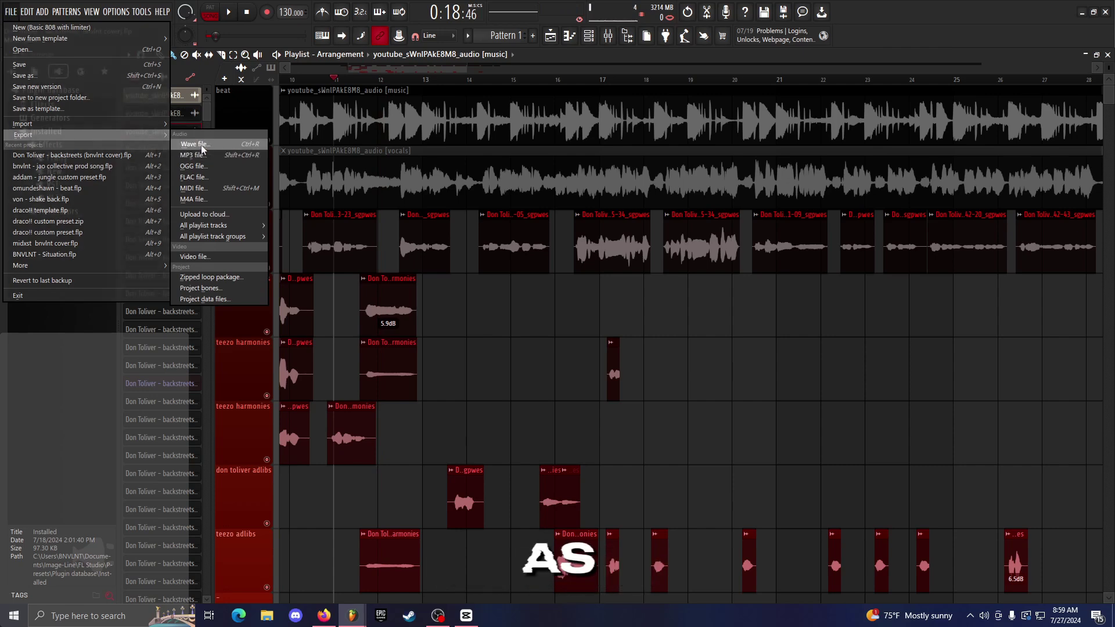
click(201, 149)
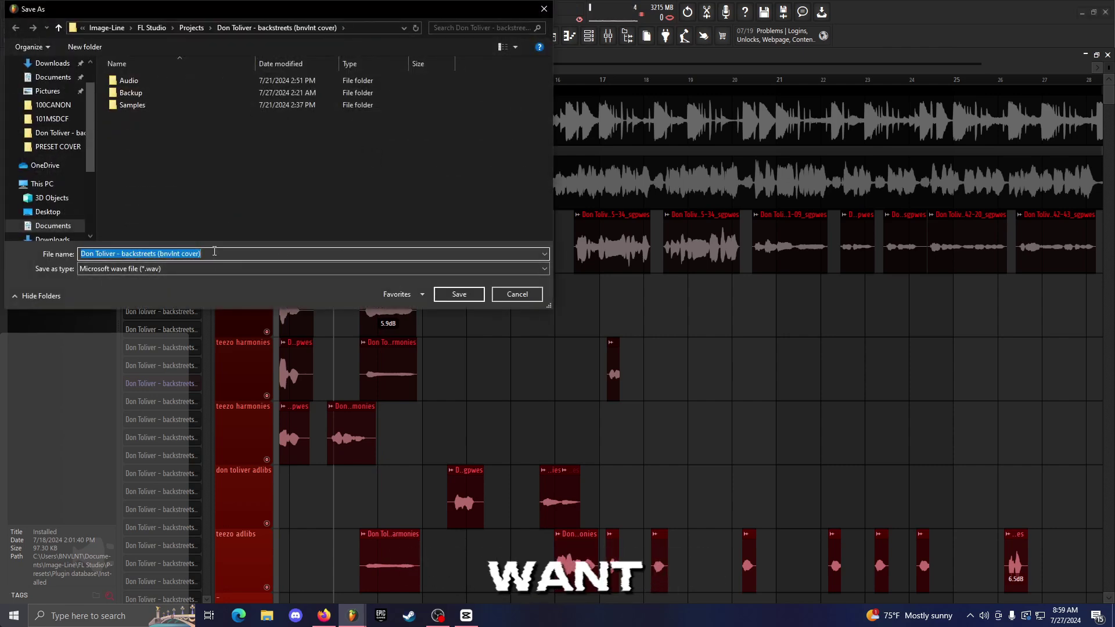
click(215, 251)
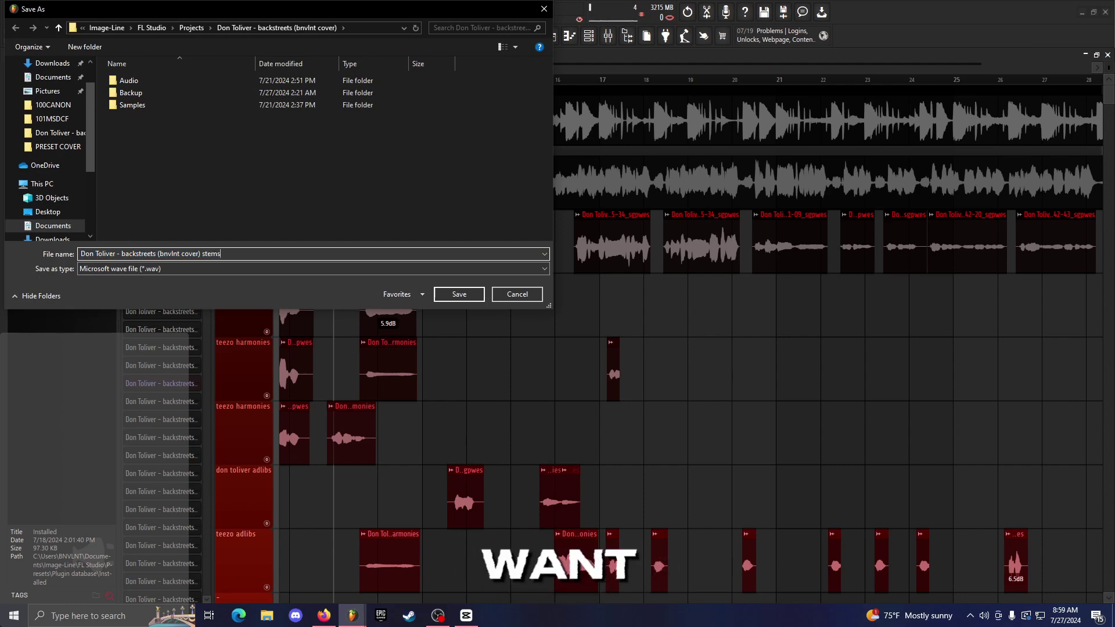
click(475, 299)
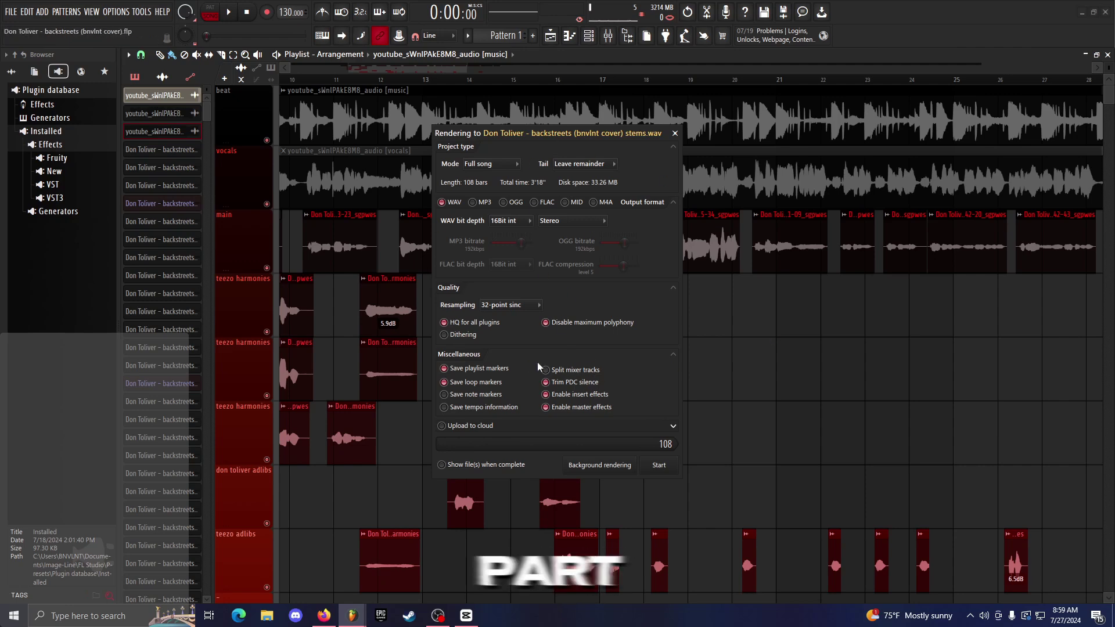
click(555, 372)
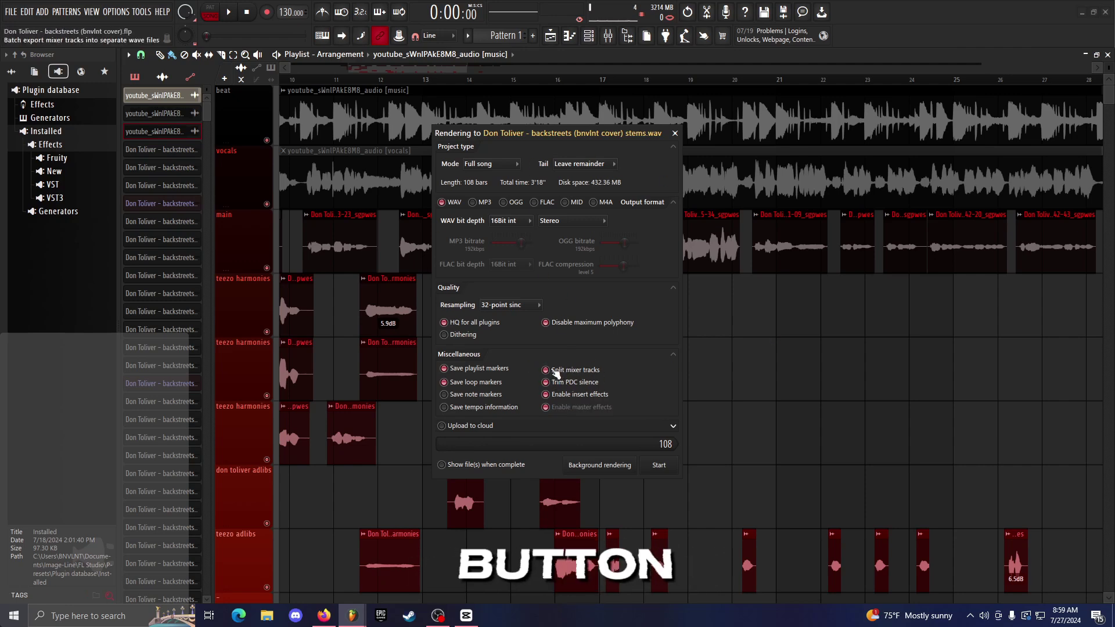
click(659, 465)
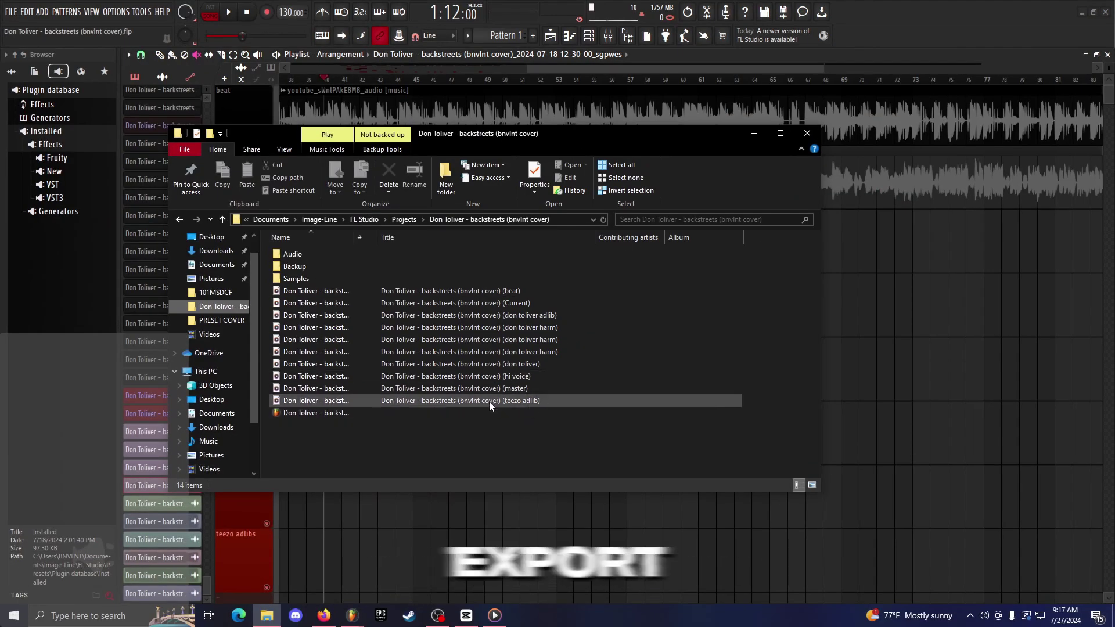
Select all ten stem WAVs, beat through teezo adlib, and drag them into the FL Studio playlist
click(489, 402)
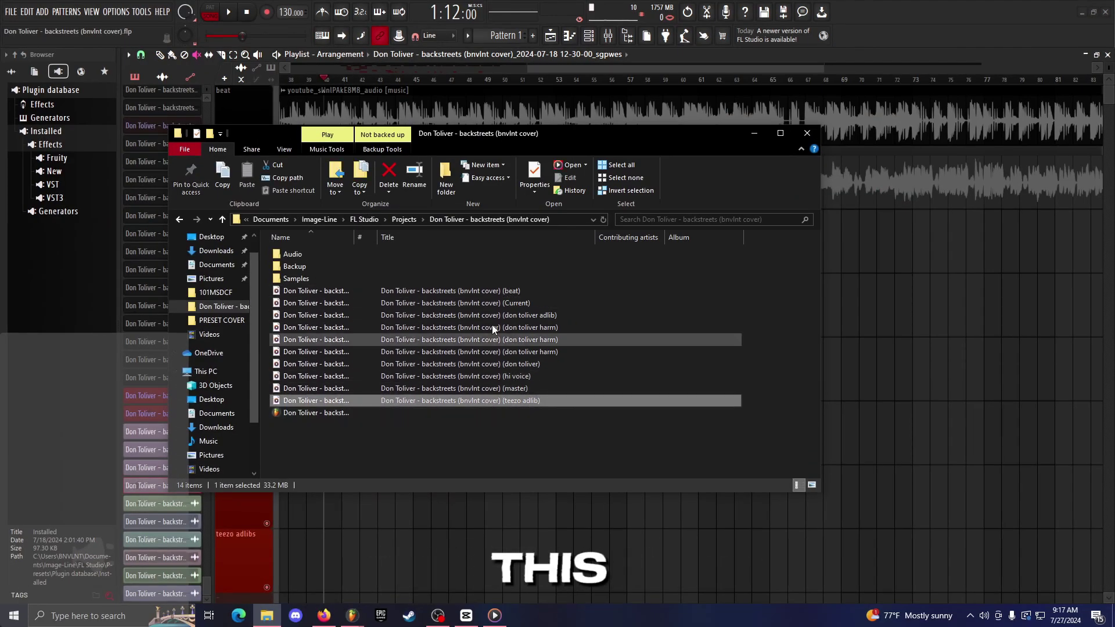
click(517, 290)
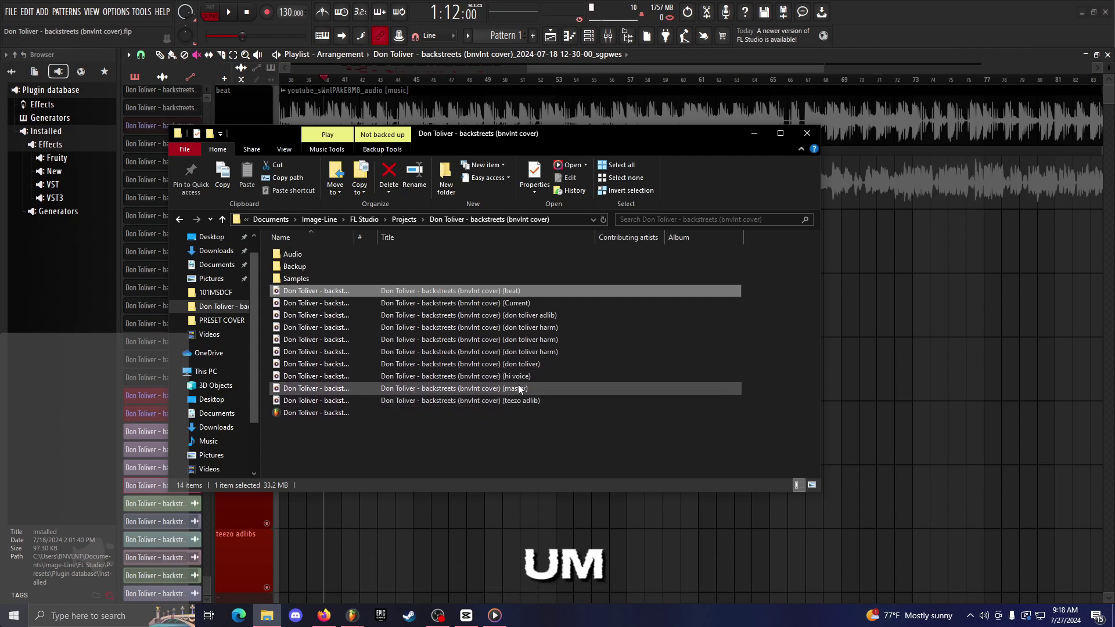
click(480, 400)
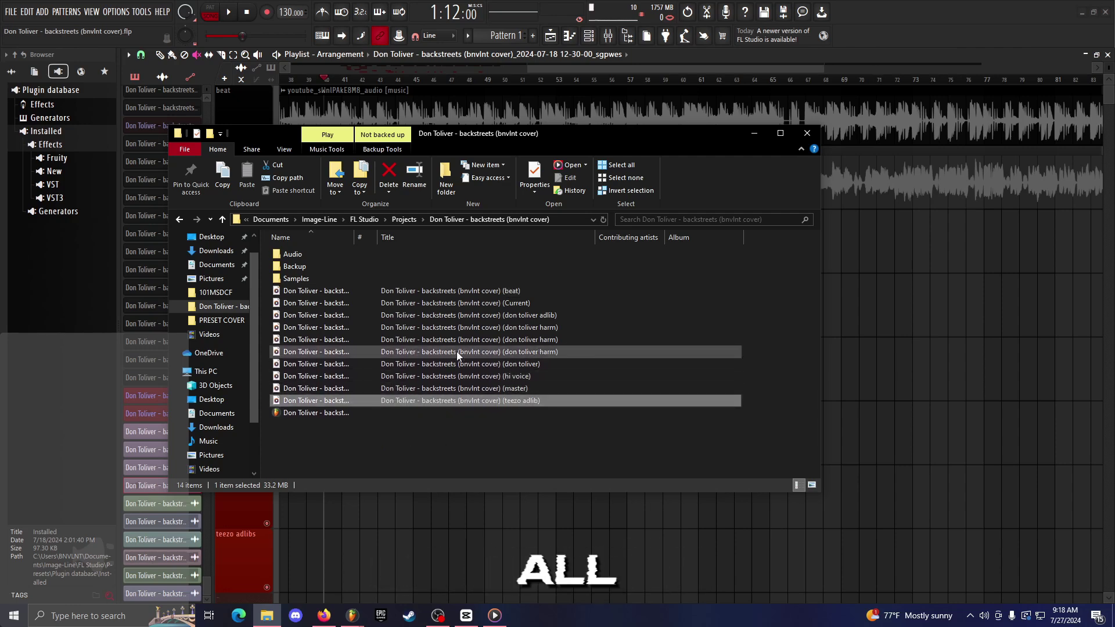
shift+click(442, 290)
drag(377, 354, 1057, 279)
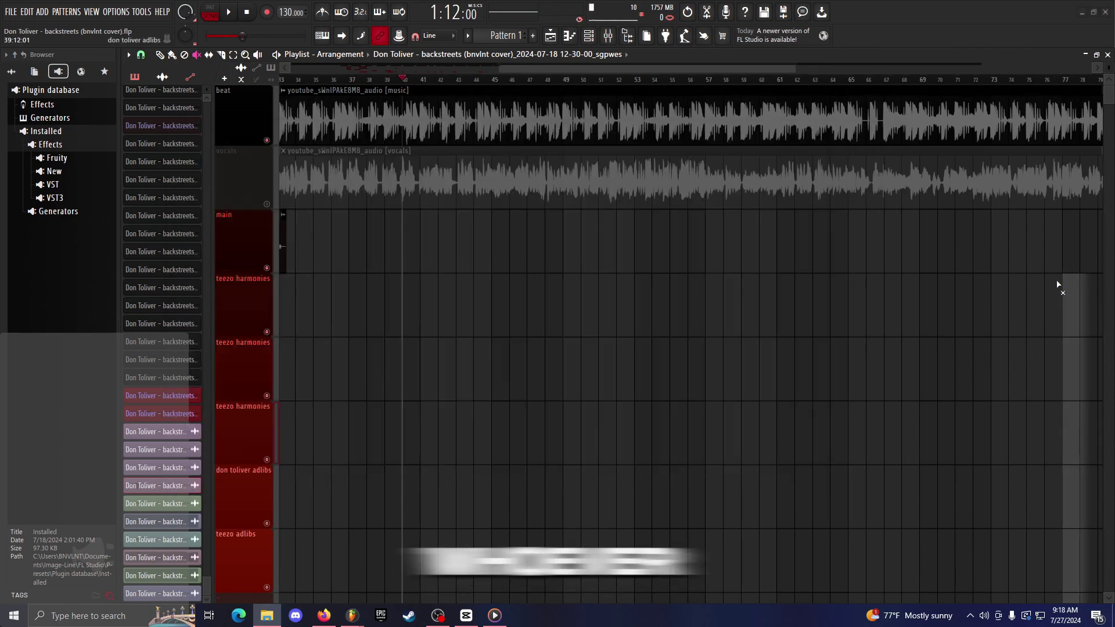
Scroll through the playlist to check each dropped stem clip on its own track, then switch programs
scroll(566, 397, down, 3)
scroll(566, 397, down, 2)
scroll(793, 330, down, 3)
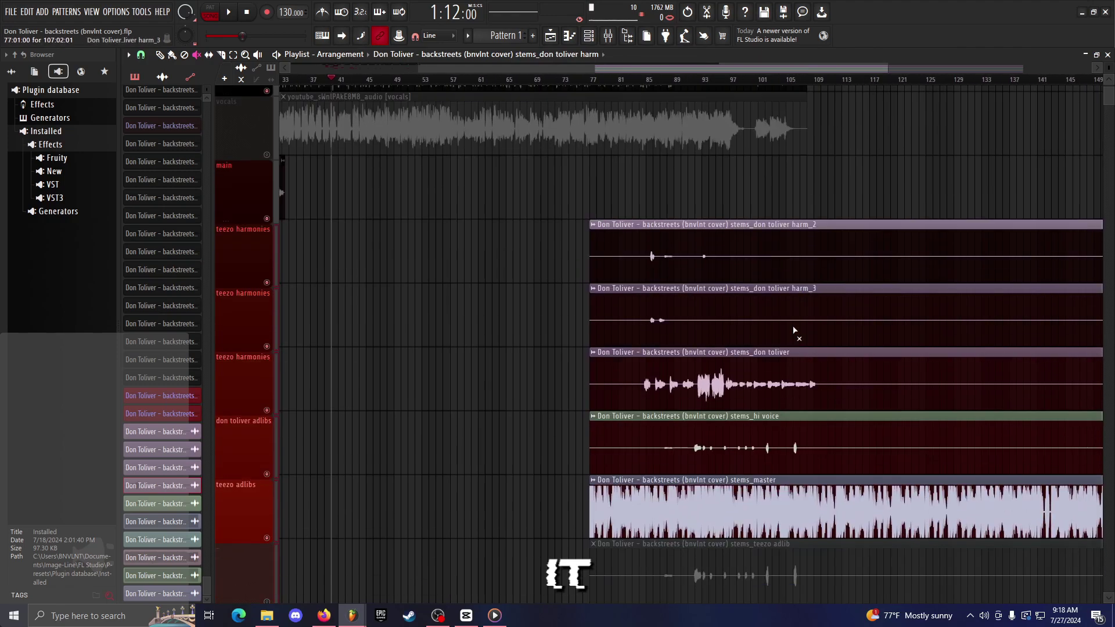
scroll(795, 279, down, 4)
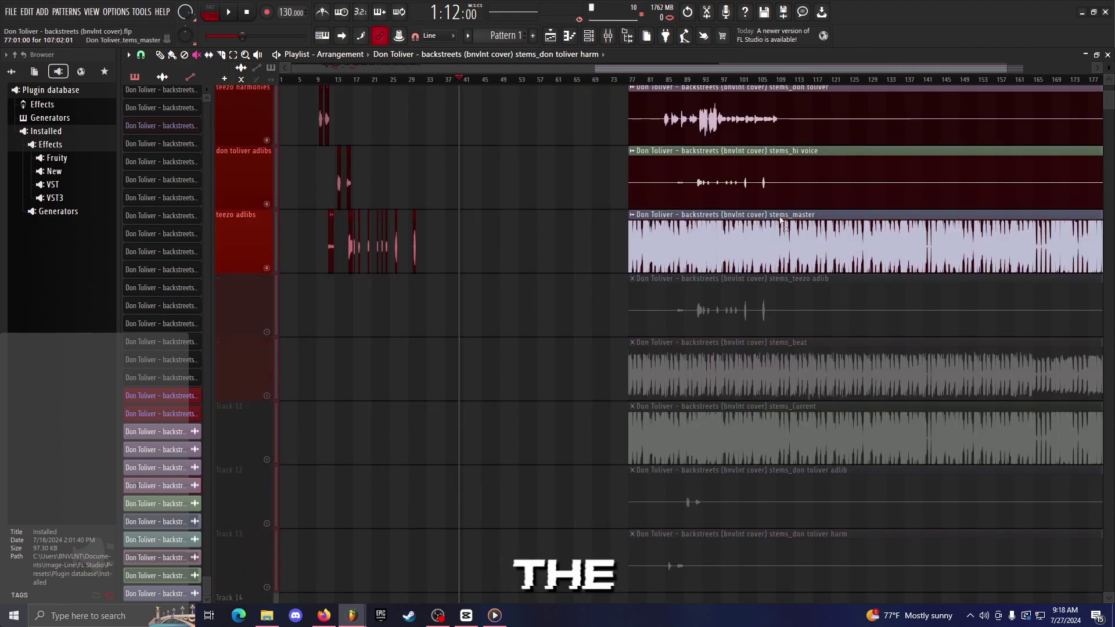
scroll(810, 232, down, 1)
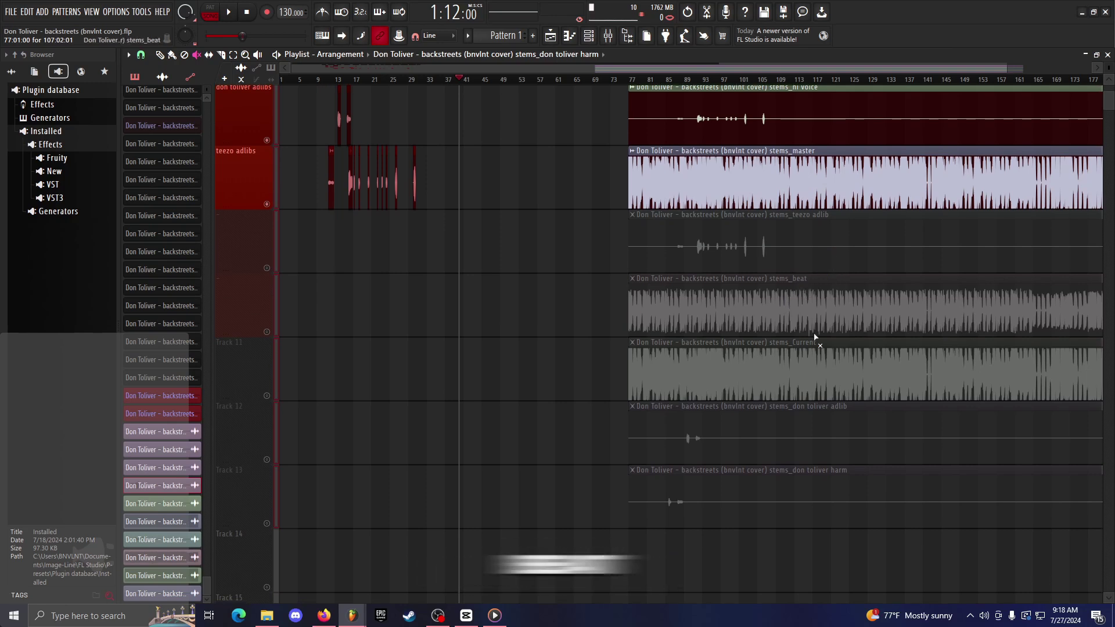
scroll(814, 337, up, 4)
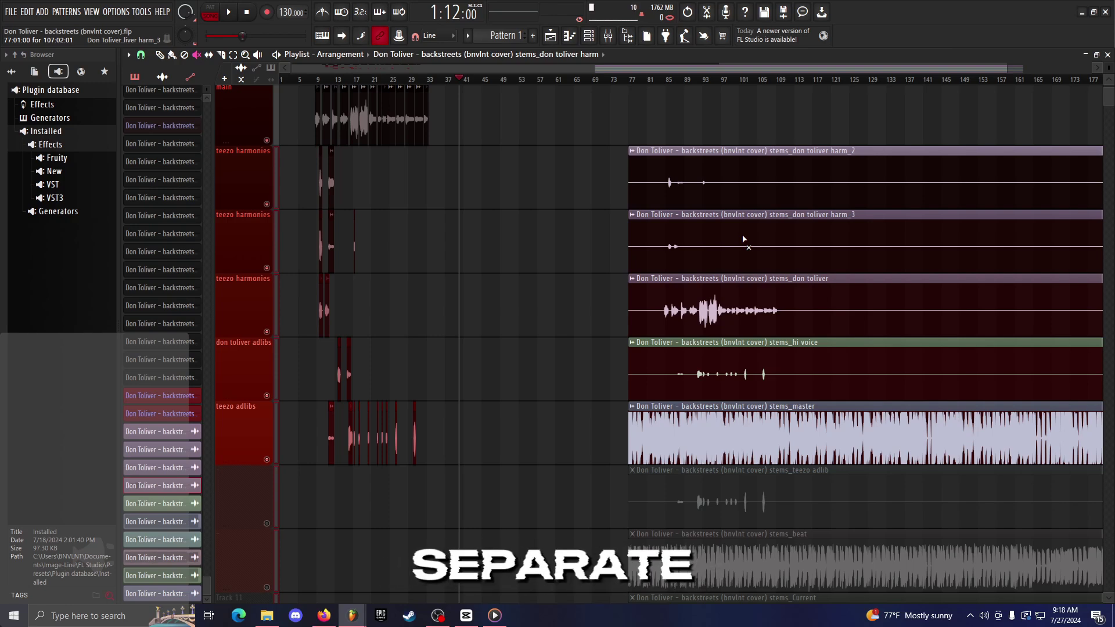
key(alt+Tab)
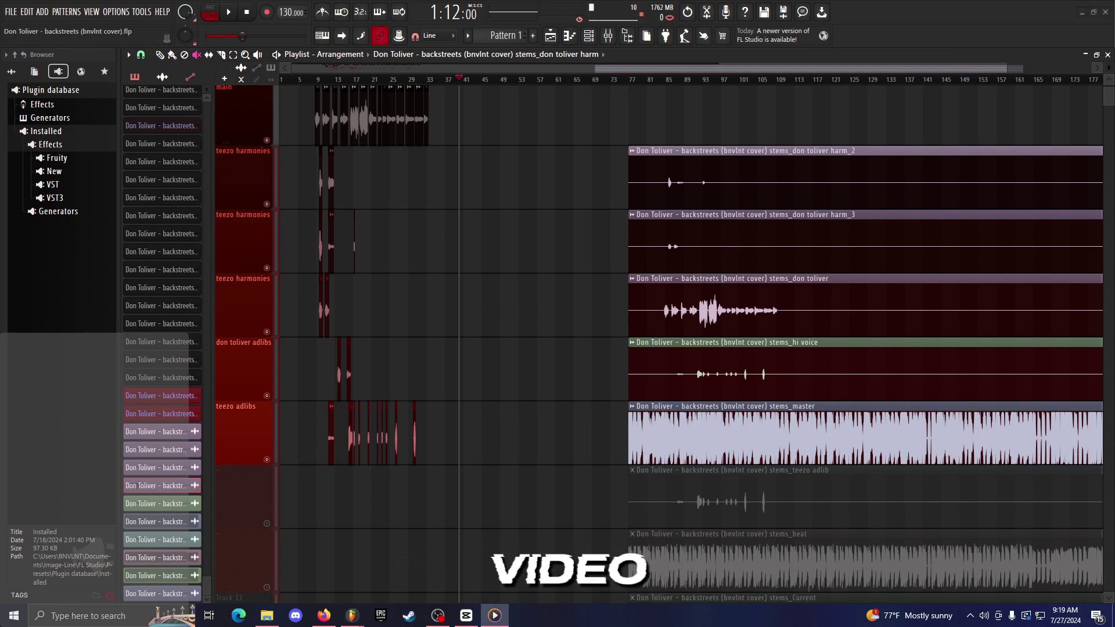